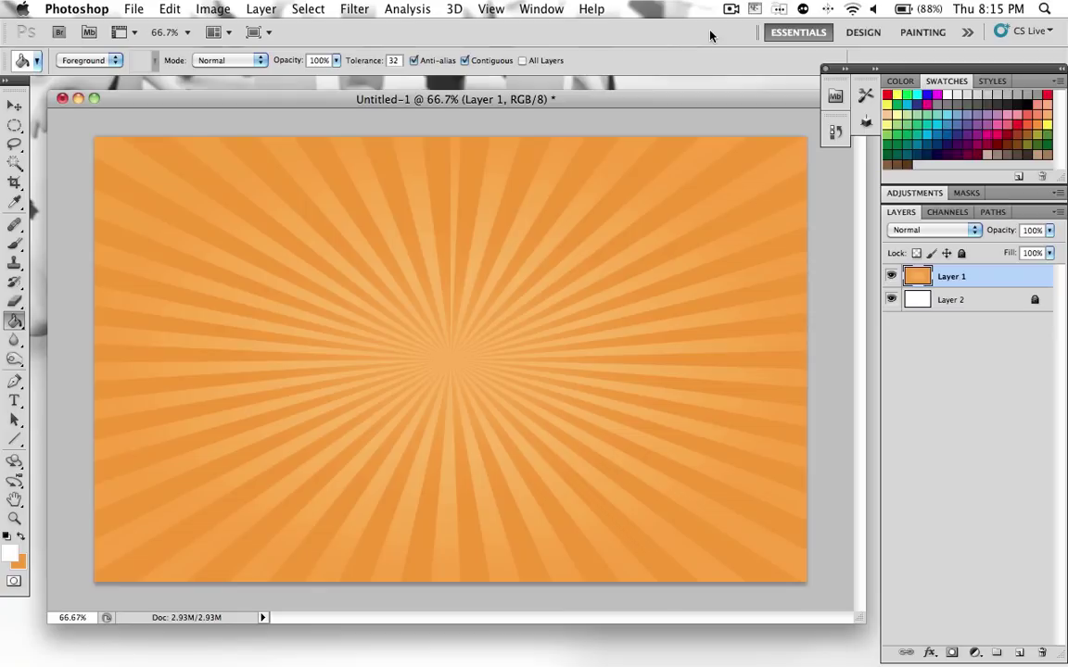
Step: Delete the sunburst layer and close Untitled-1 without saving
key("BackSpace")
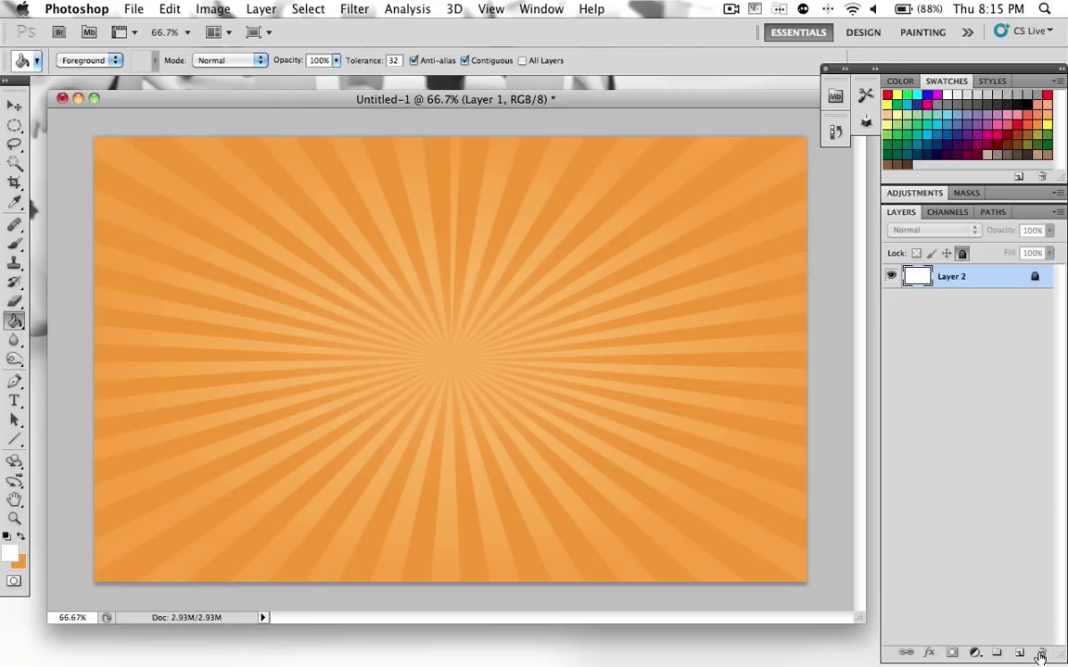
left_click(133, 8)
left_click(148, 30)
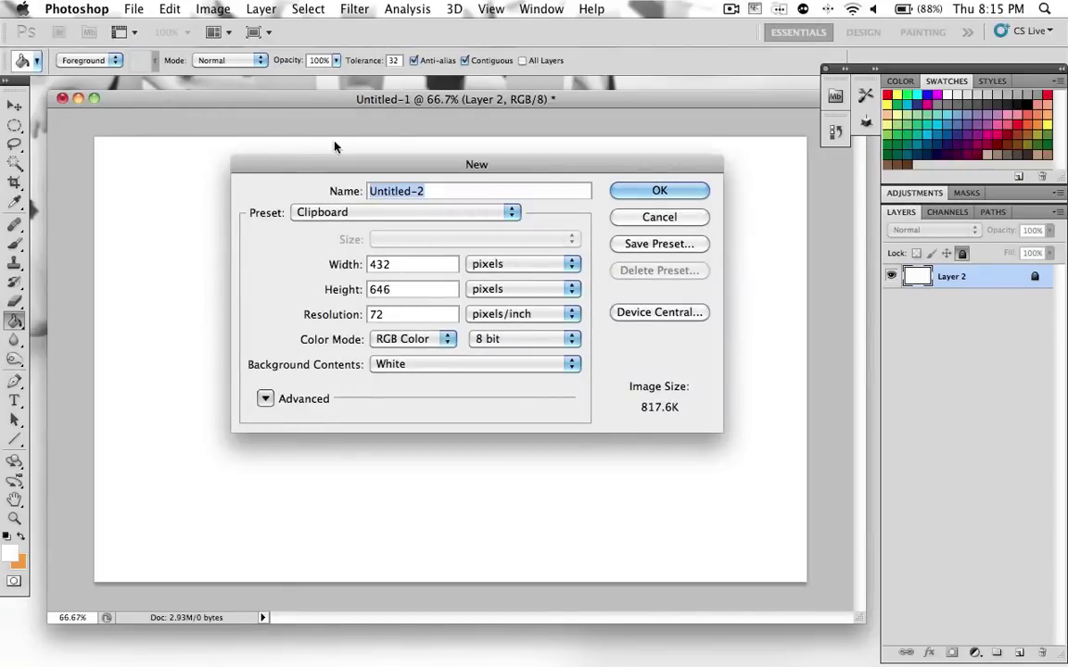
left_click_drag(421, 103, 427, 102)
key("Escape")
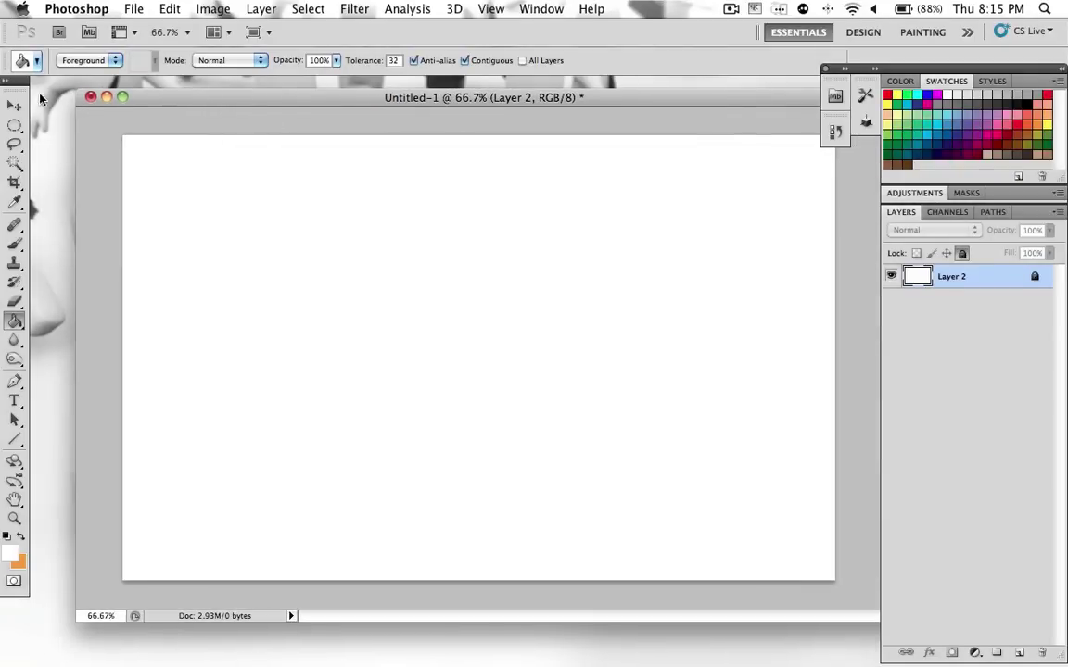
left_click(91, 98)
left_click(478, 247)
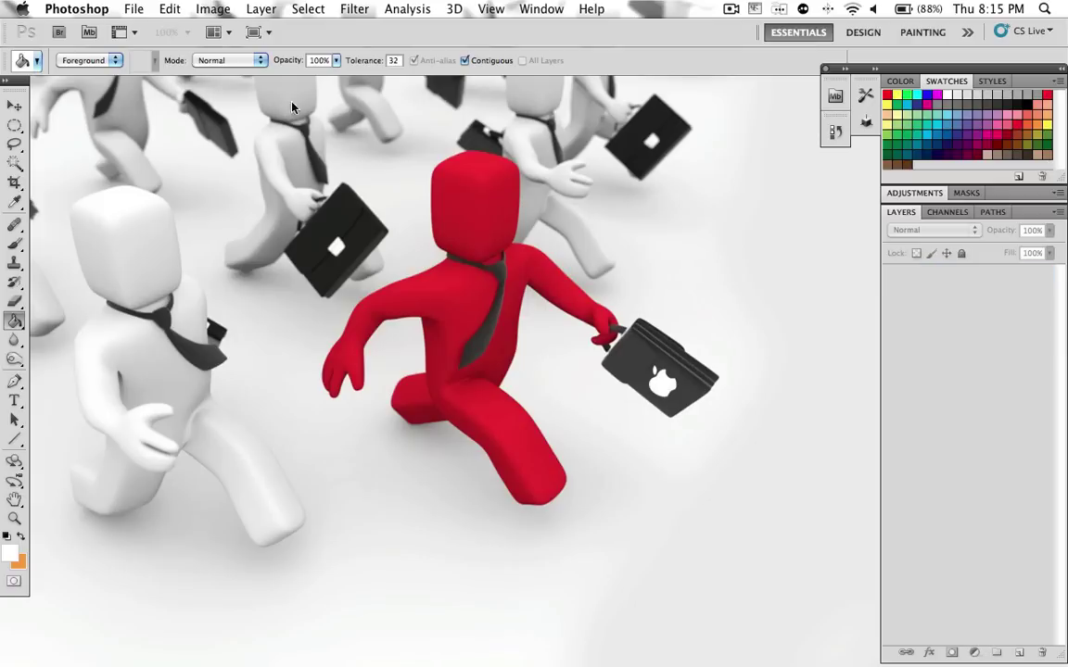
Step: Create a new document 1280 pixels wide by 800 pixels high
left_click(136, 7)
left_click(137, 30)
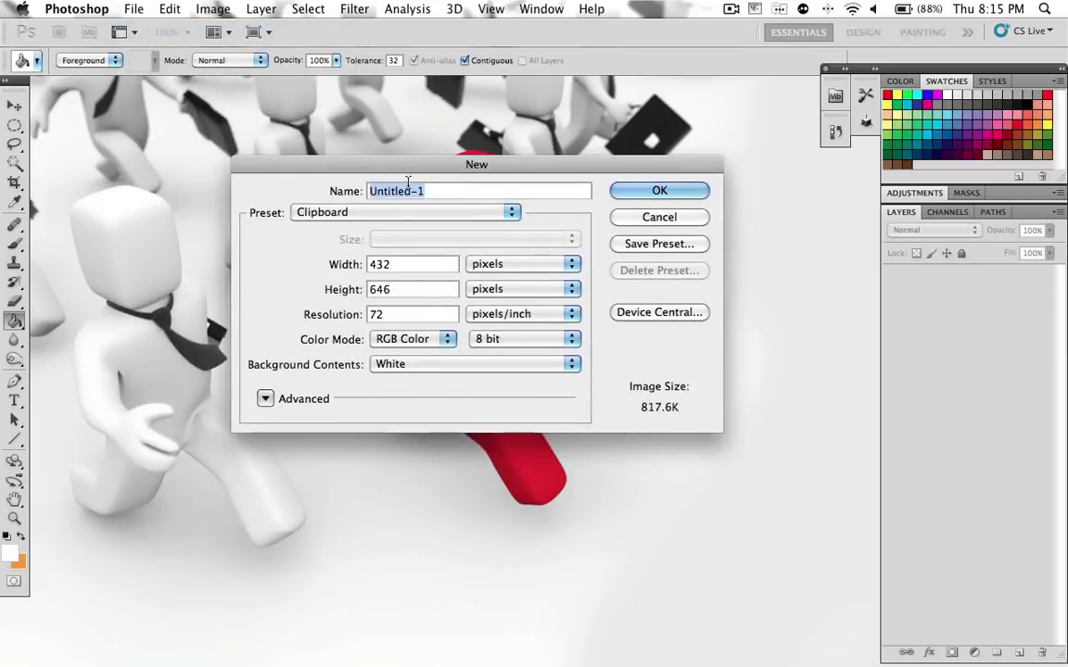
double_click(409, 264)
type("1280")
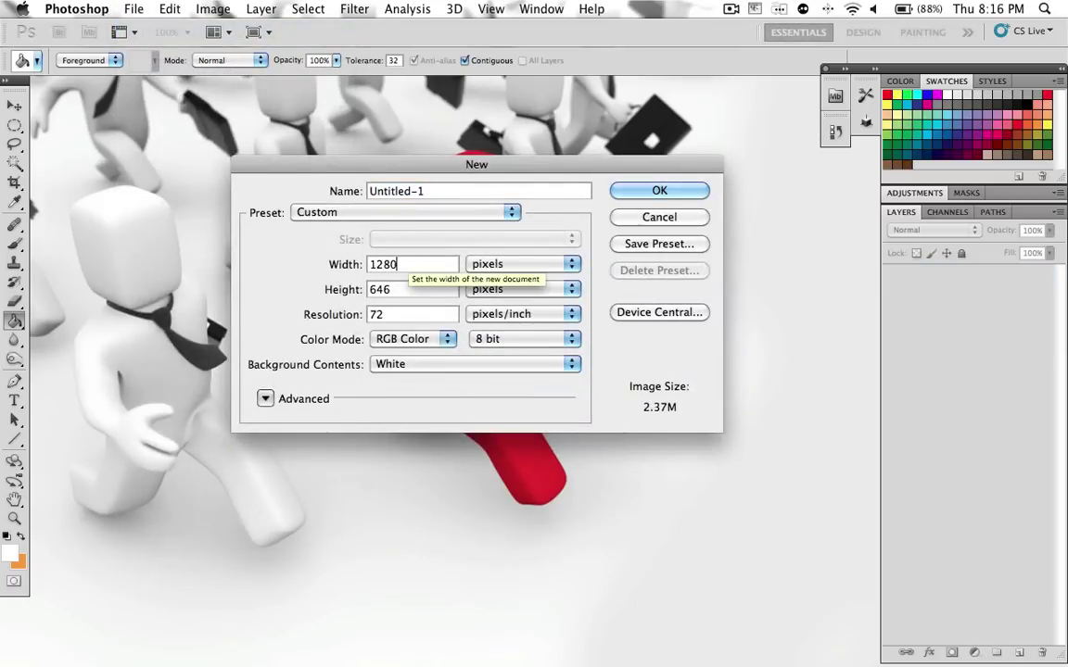
key("Tab")
type("800")
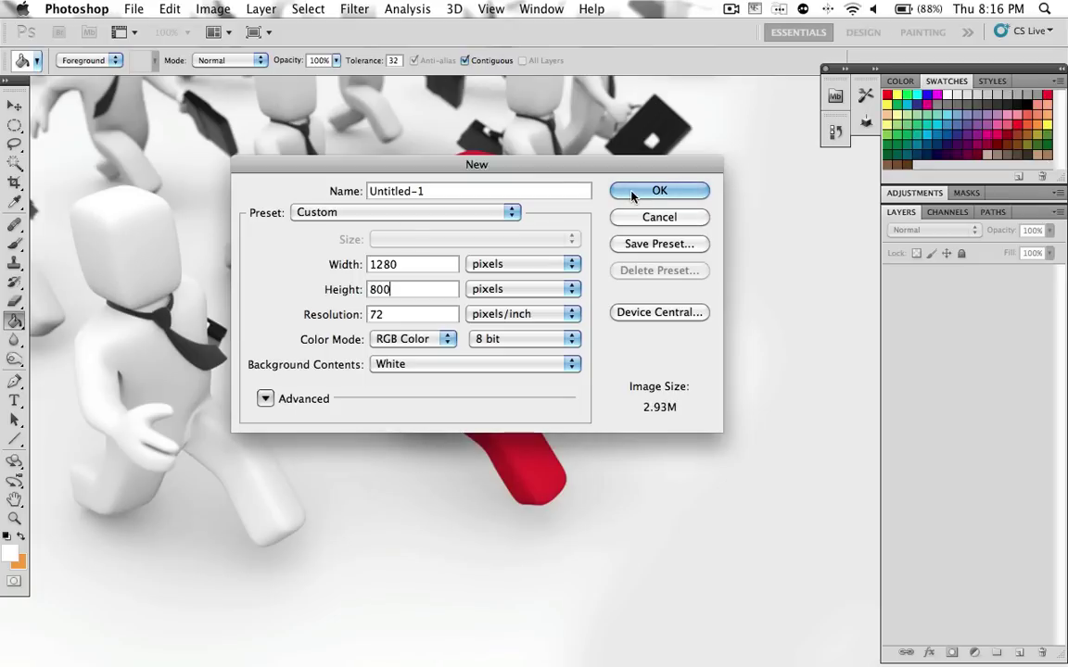
left_click(630, 195)
left_click_drag(358, 97, 425, 131)
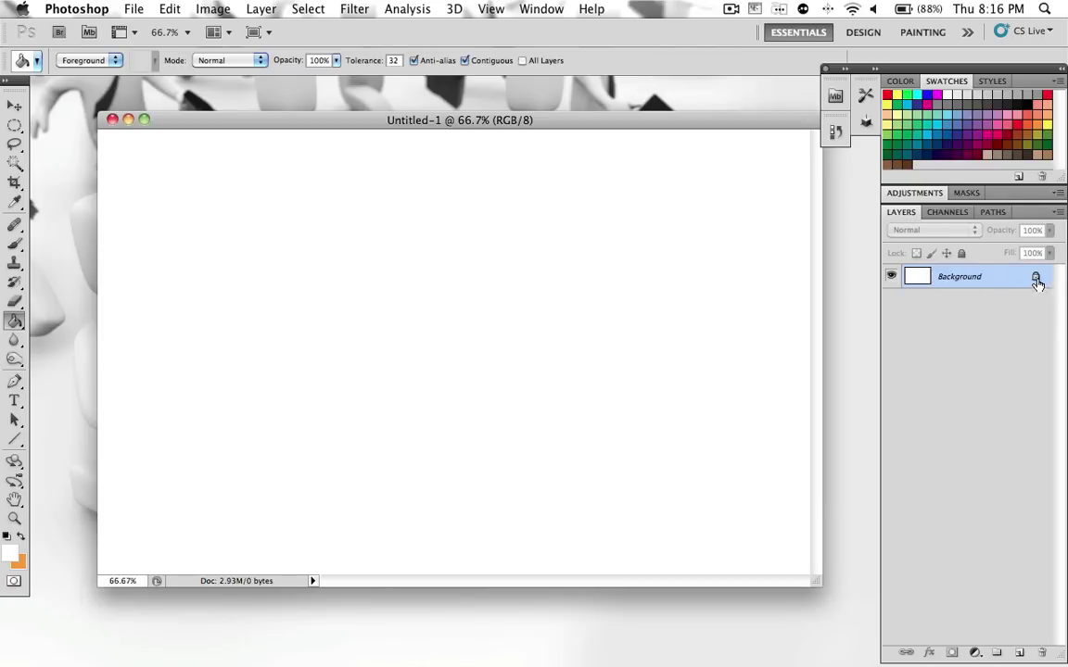
Step: Convert the Background into editable Layer 0 and switch to the Gradient Tool
double_click(954, 278)
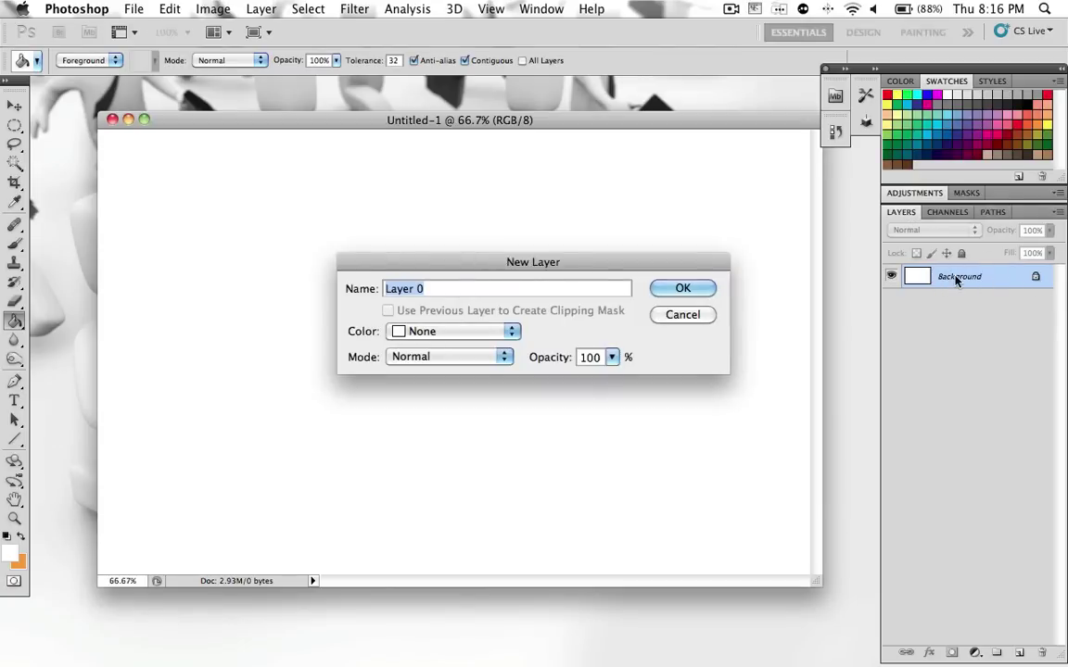
left_click(682, 290)
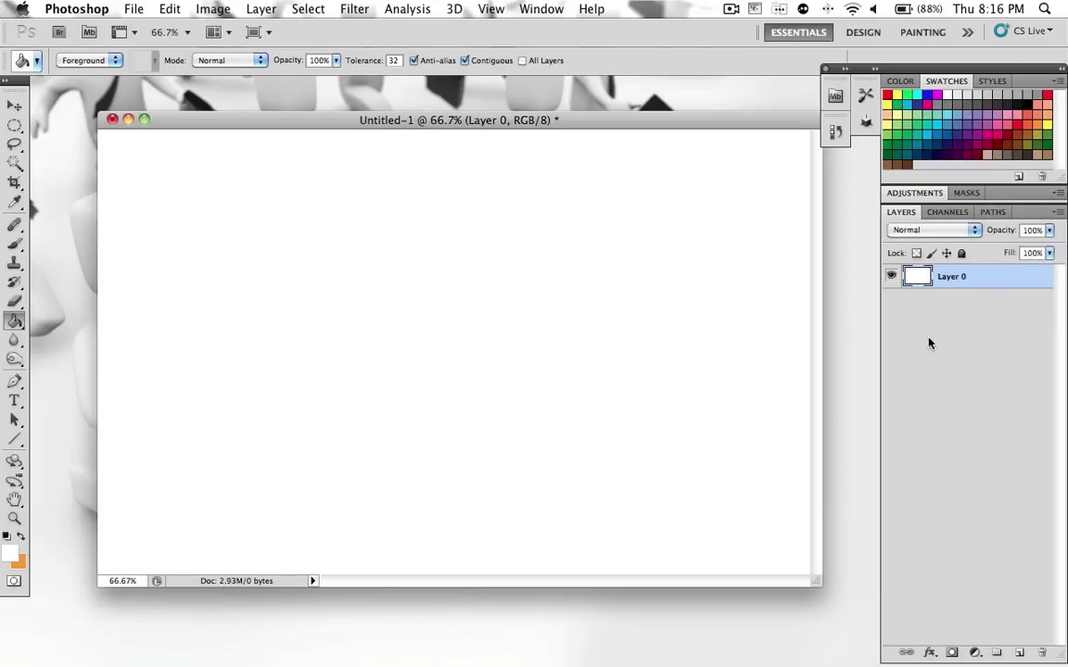
left_click(17, 326)
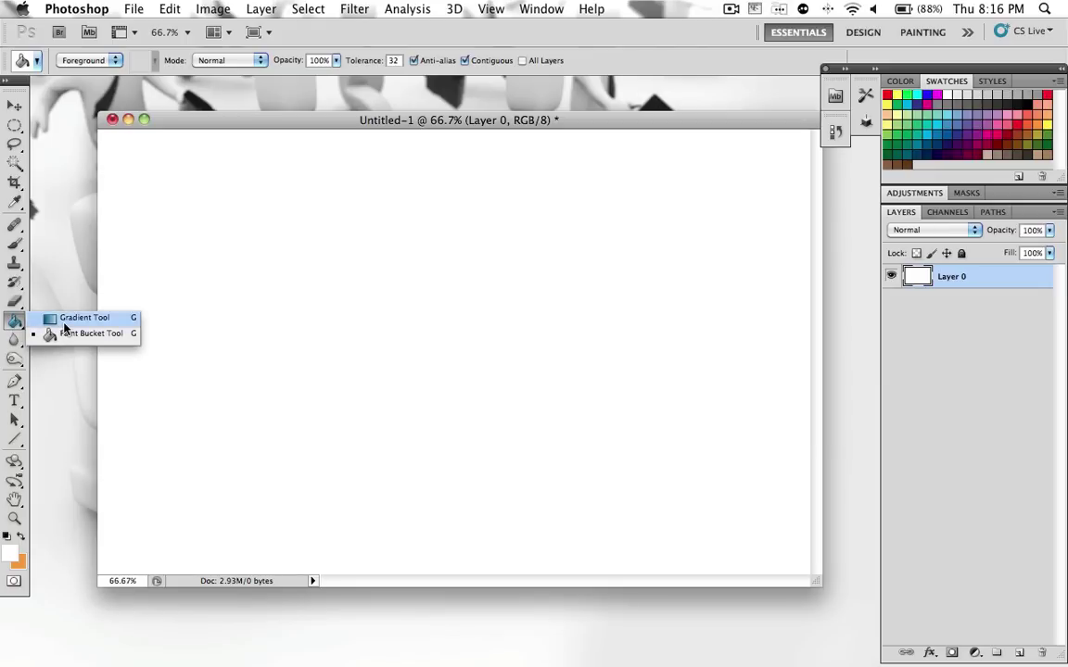
left_click(57, 317)
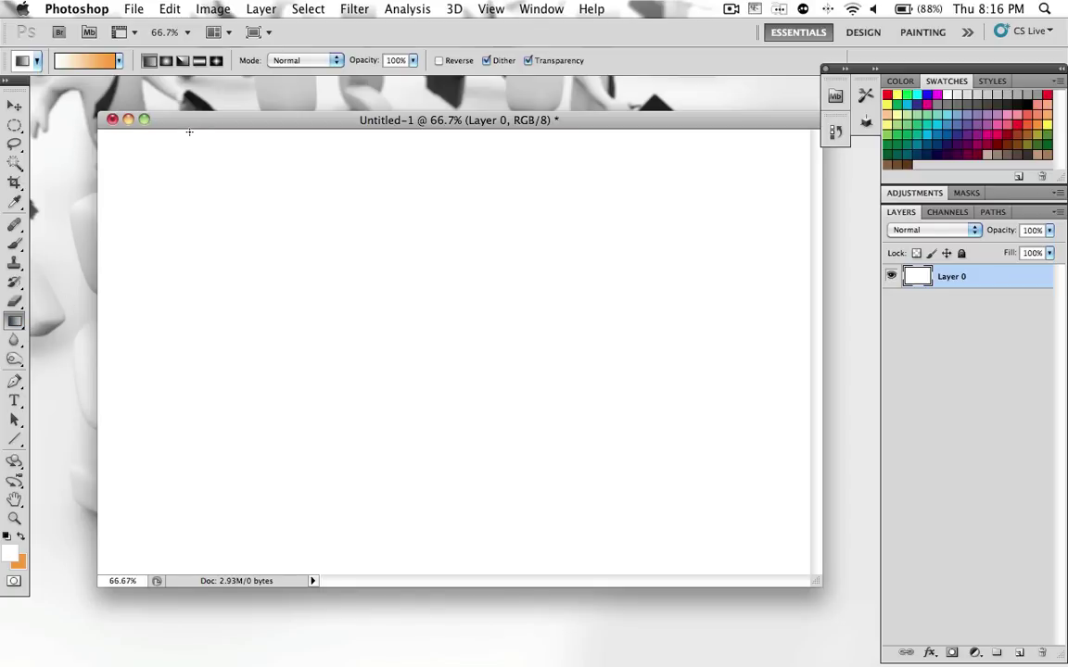
Step: Set the foreground to light orange #fead57 and the background to darker orange #f49713
left_click(10, 553)
left_click_drag(663, 351, 663, 356)
left_click_drag(586, 173, 571, 162)
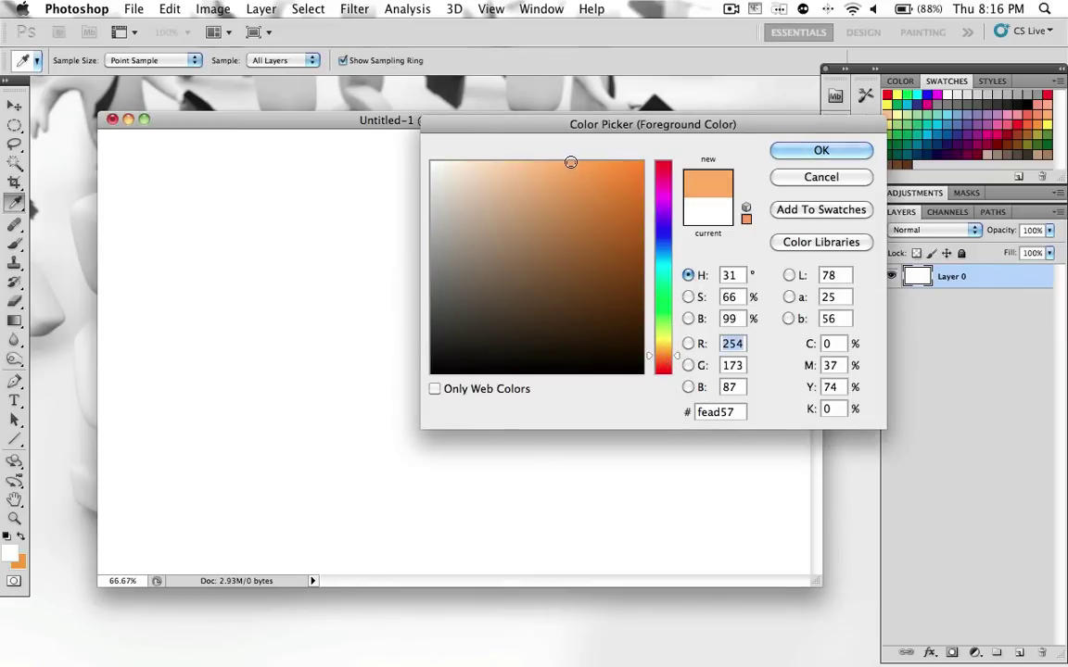
left_click(823, 150)
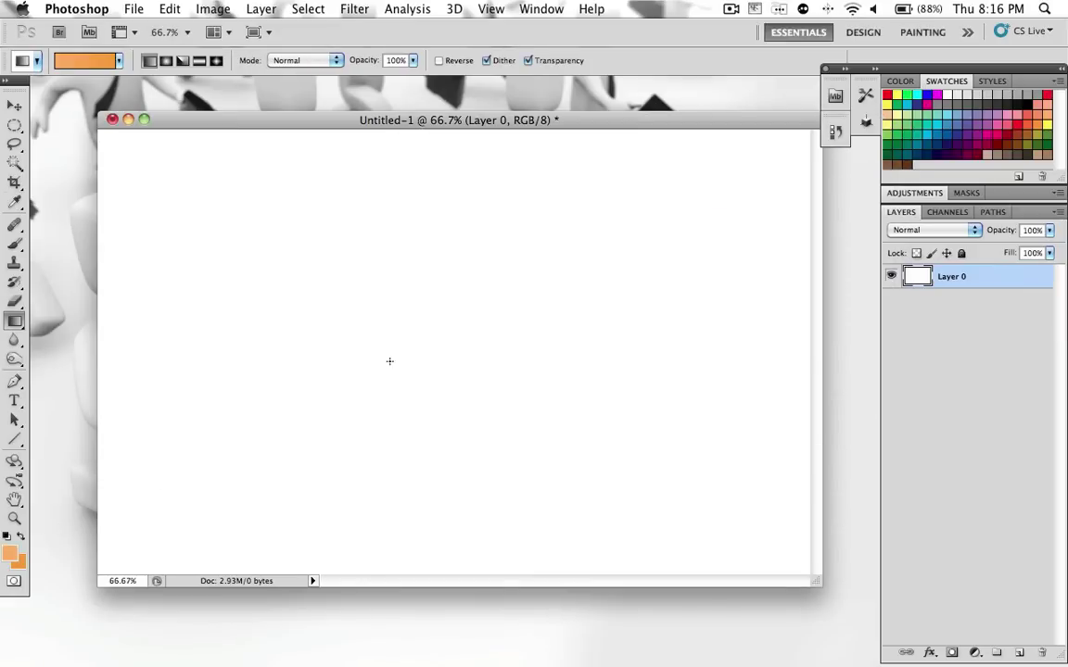
left_click(18, 560)
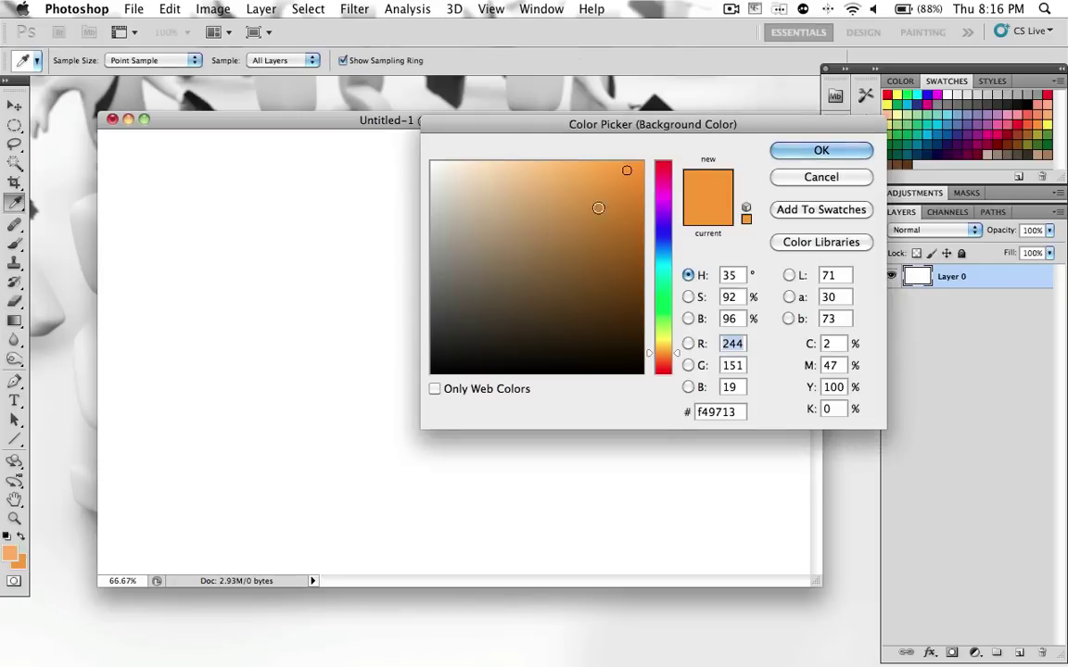
left_click(821, 155)
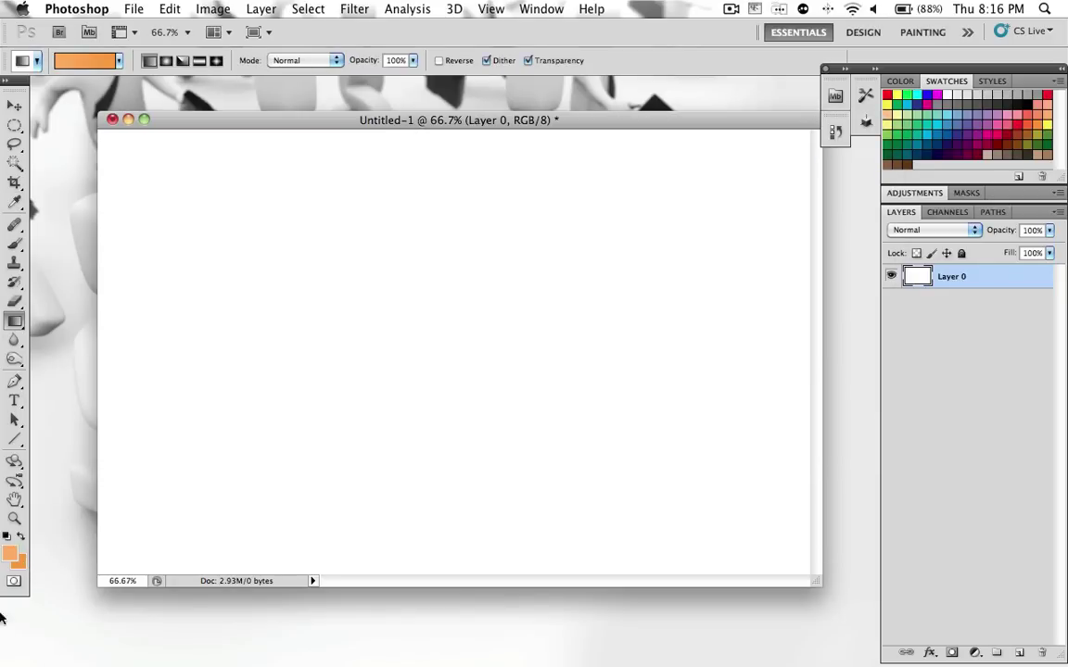
Step: Recheck the foreground #fead57 and background #f49713 hex values, keeping both
left_click(11, 555)
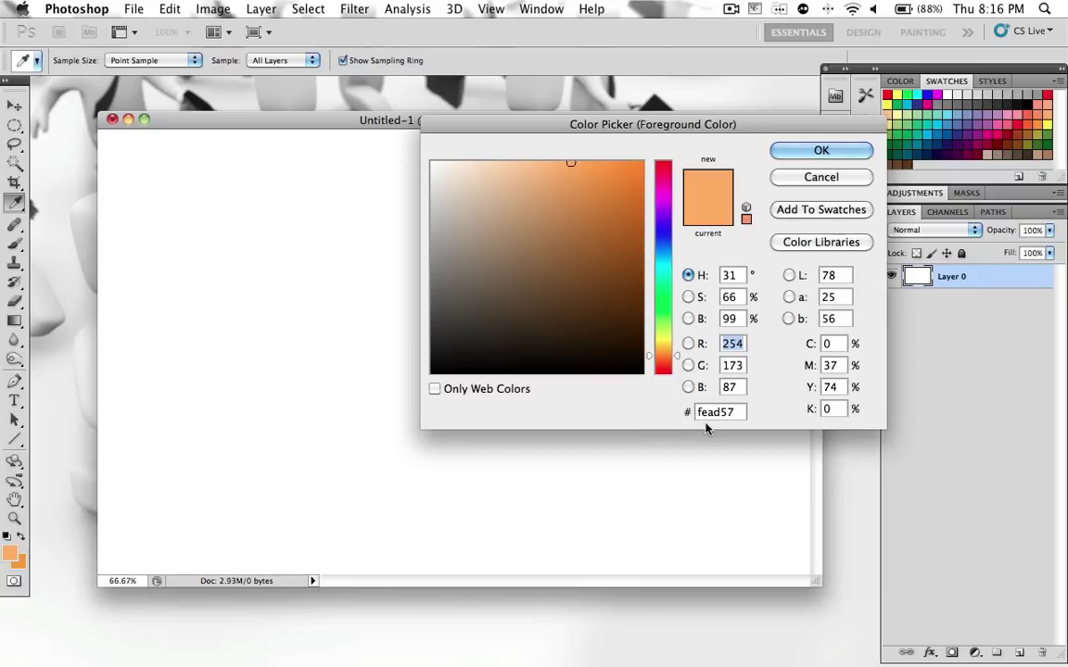
left_click(788, 151)
left_click(14, 560)
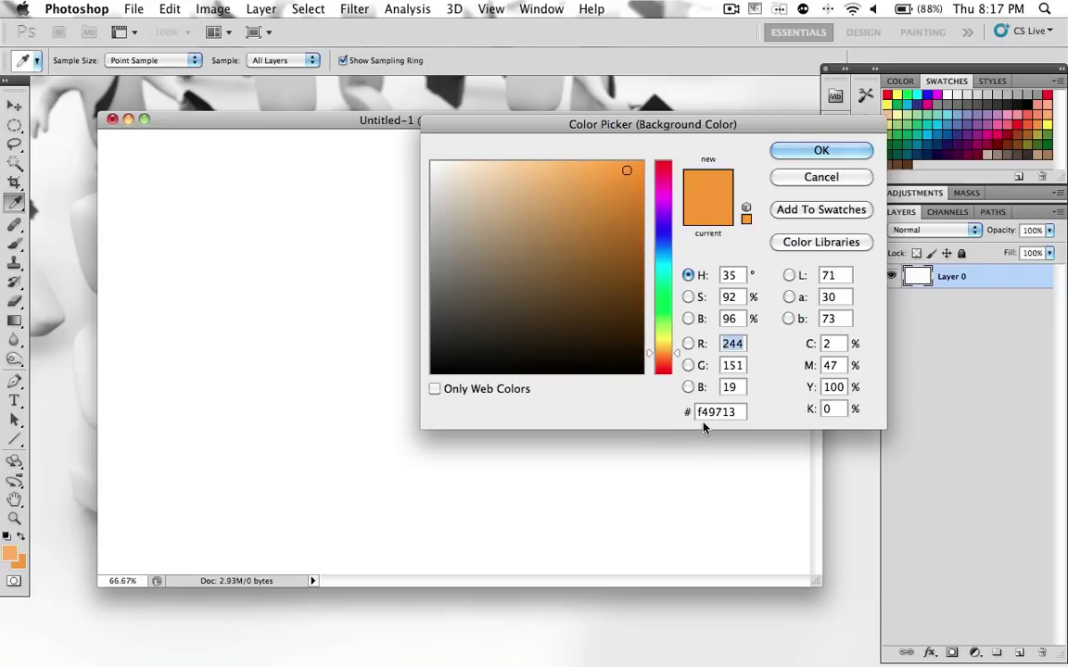
left_click(817, 150)
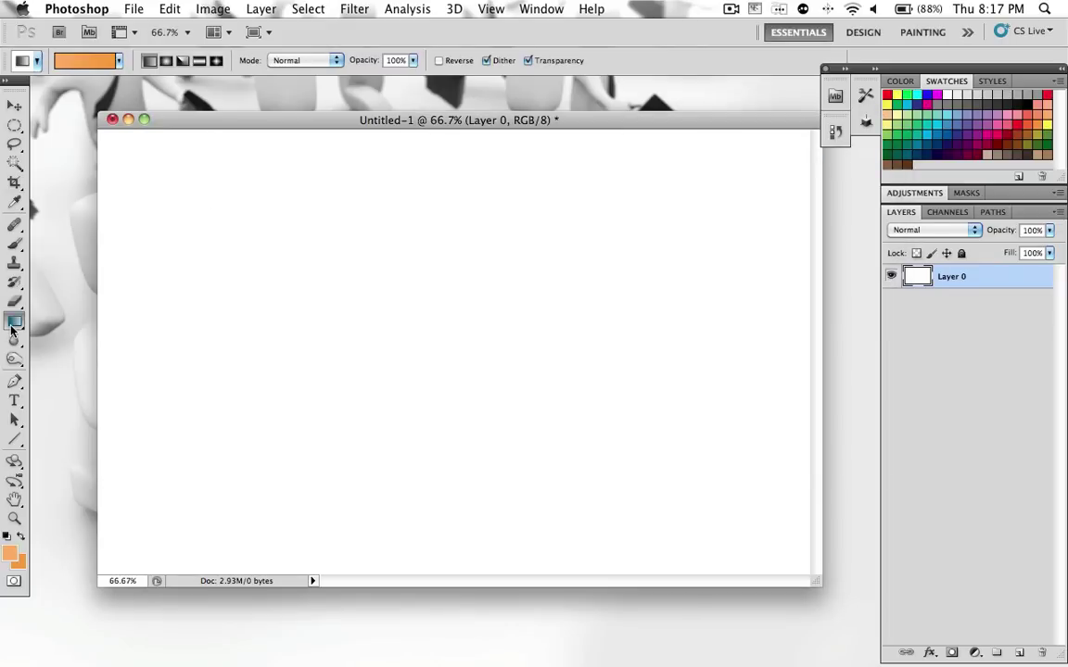
Step: Choose the Foreground to Background preset in the gradient picker
left_click(117, 61)
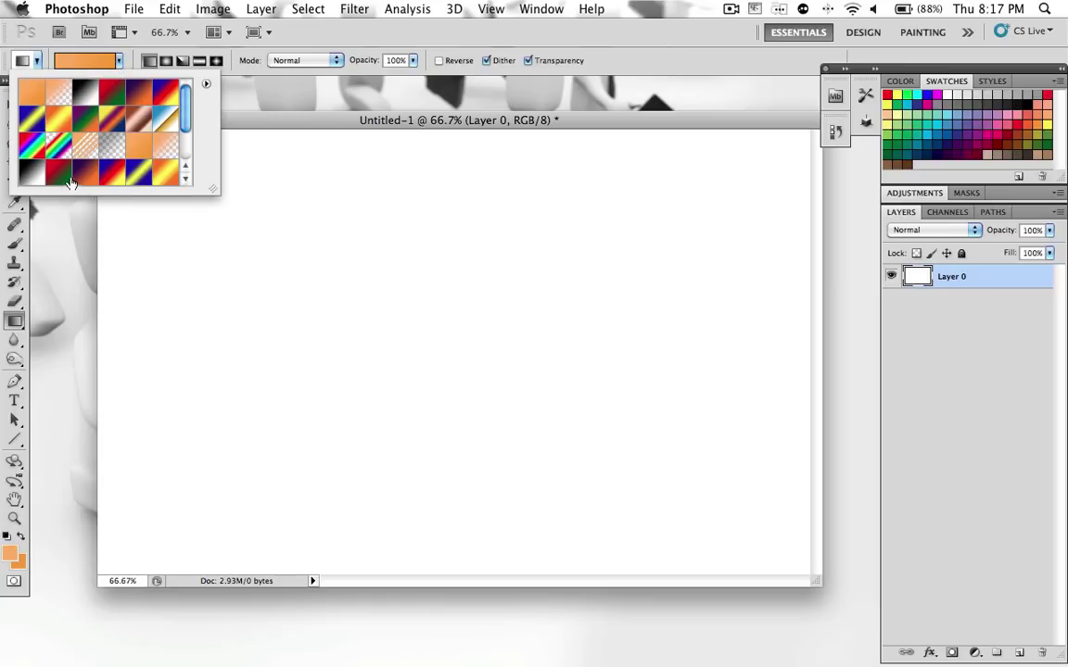
left_click(26, 93)
left_click(223, 48)
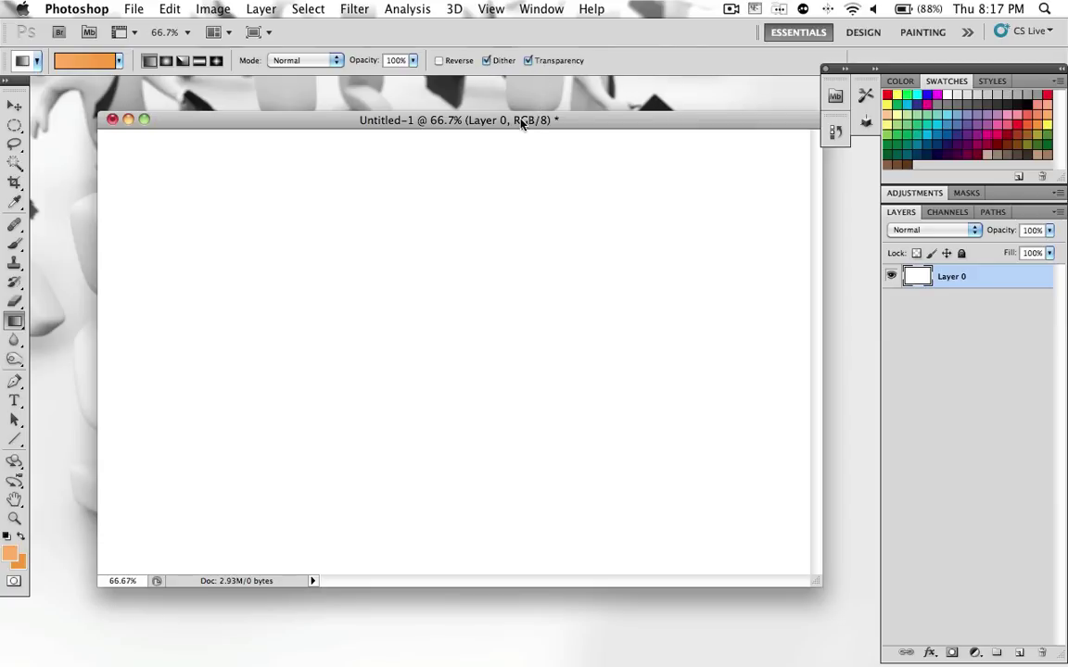
Step: Enlarge the document window and draw a gradient from the canvas top to bottom
left_click_drag(471, 113, 424, 81)
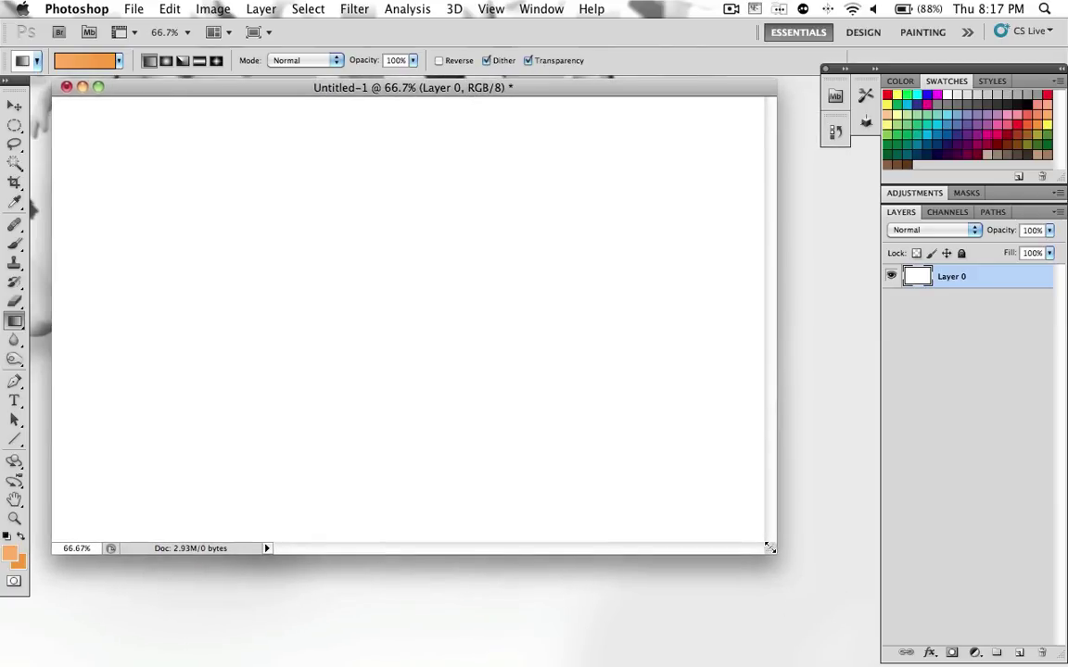
left_click_drag(773, 551, 877, 611)
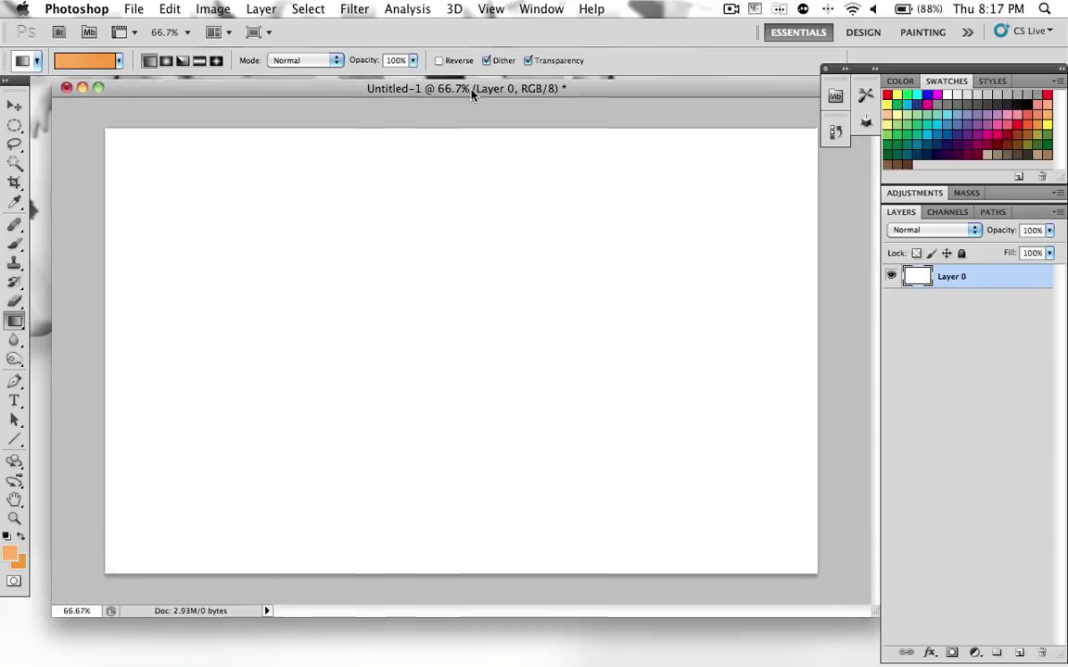
left_click_drag(468, 91, 480, 115)
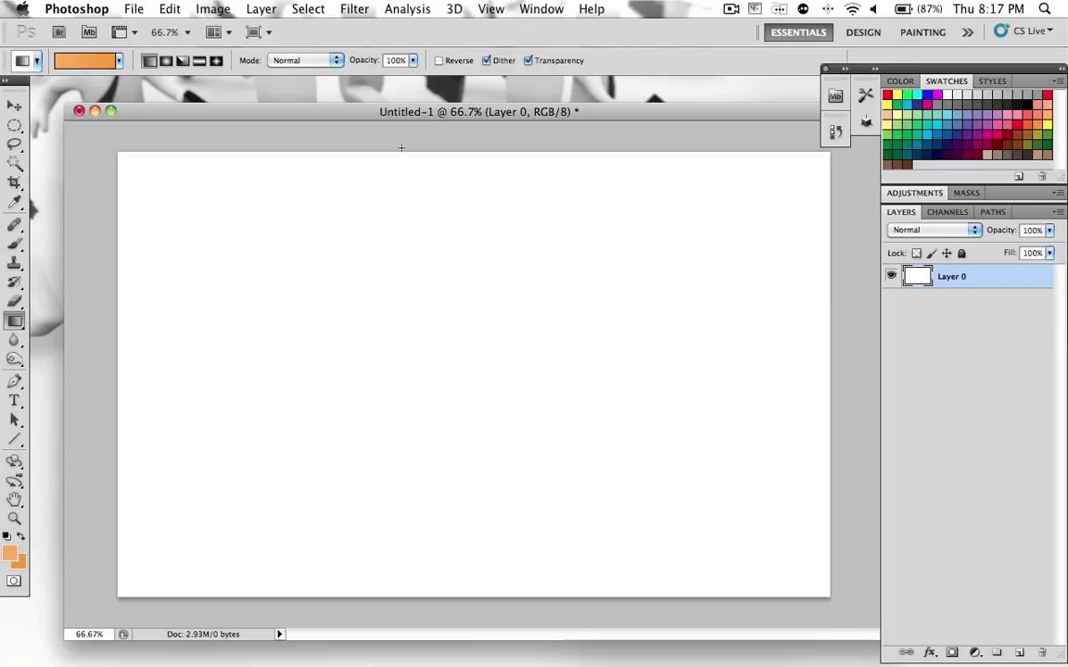
left_click_drag(400, 147, 391, 601)
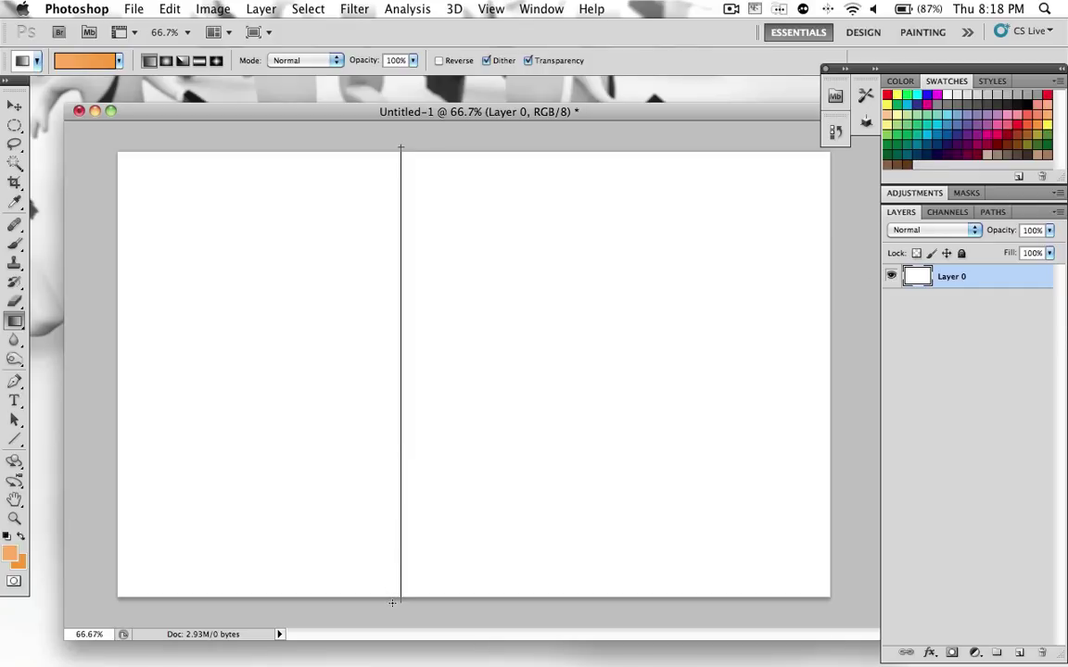
left_click_drag(392, 602, 393, 601)
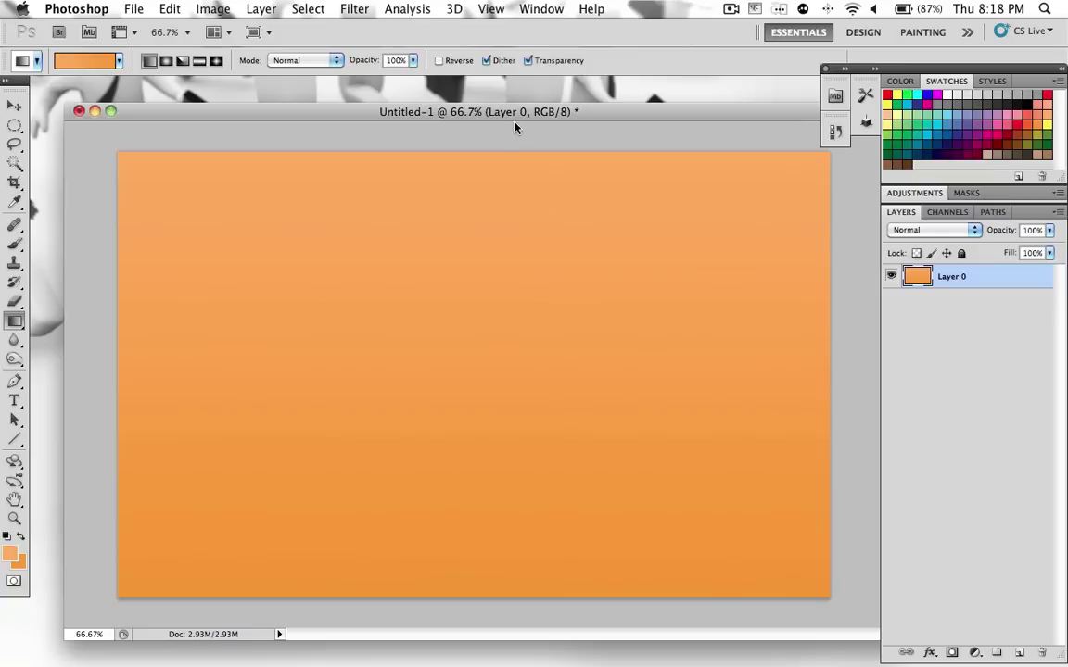
Step: Apply a Square Wave filter: 5 generators, wavelength 34–35, amplitude 73–74, scale 100%
left_click(347, 8)
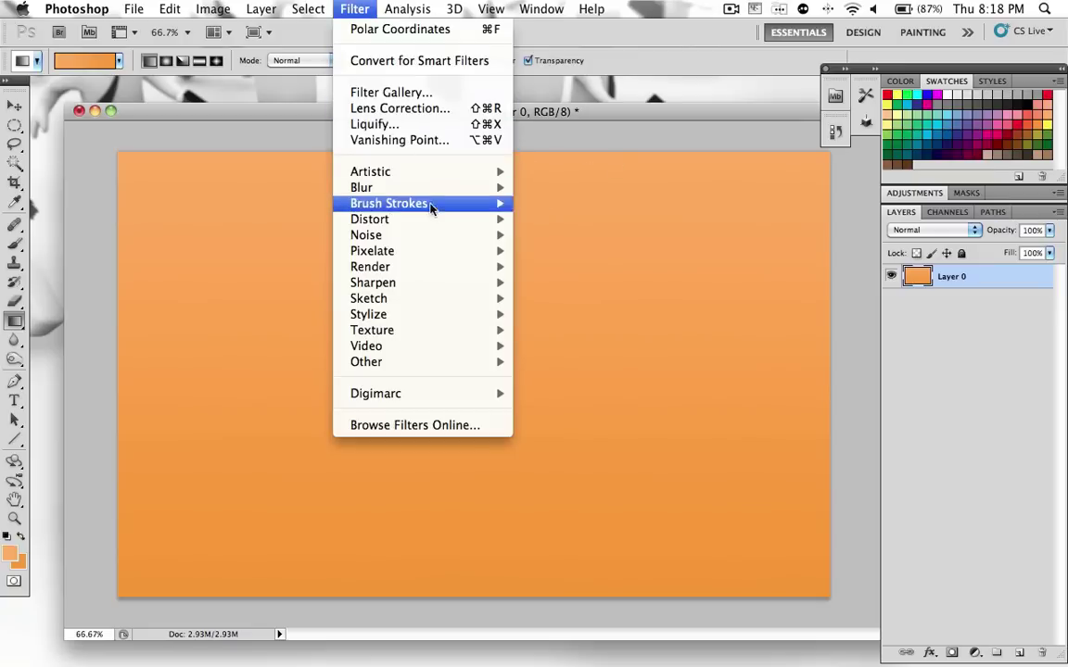
mouse_move(468, 219)
left_click(594, 384)
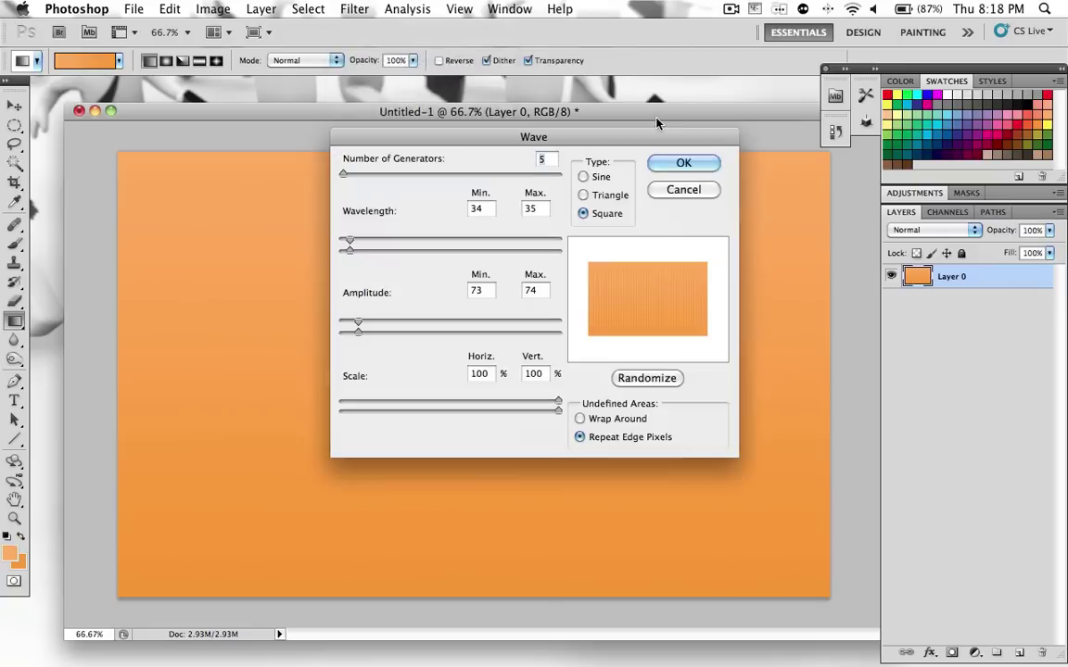
left_click_drag(569, 131, 577, 219)
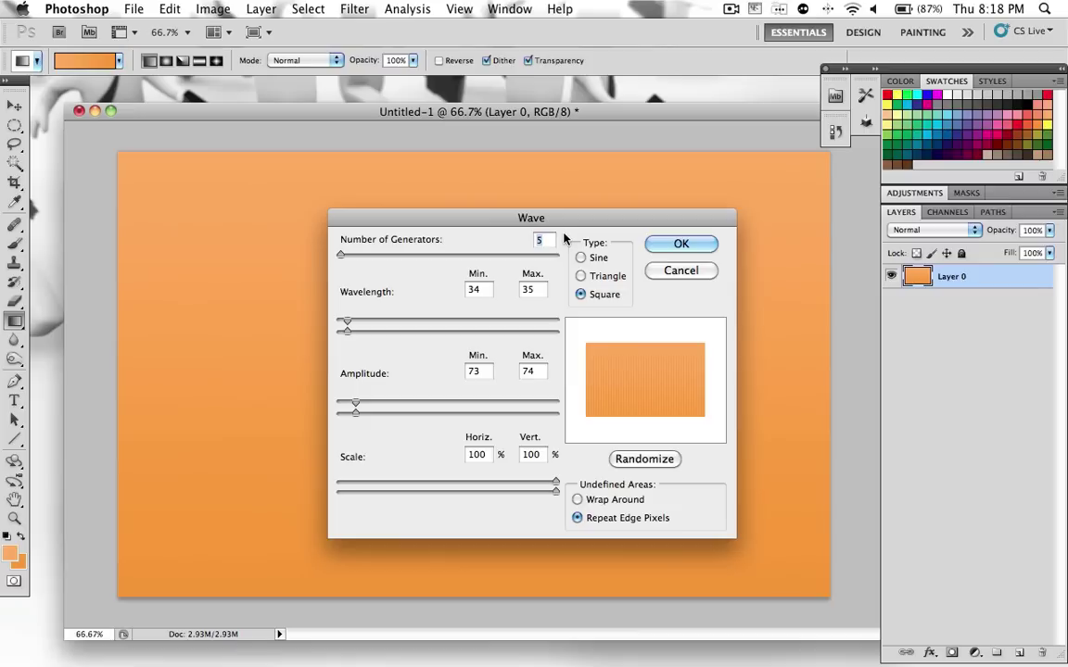
left_click(552, 241)
left_click_drag(481, 294, 462, 292)
double_click(529, 290)
double_click(470, 371)
double_click(530, 372)
left_click(489, 454)
left_click_drag(552, 225, 461, 221)
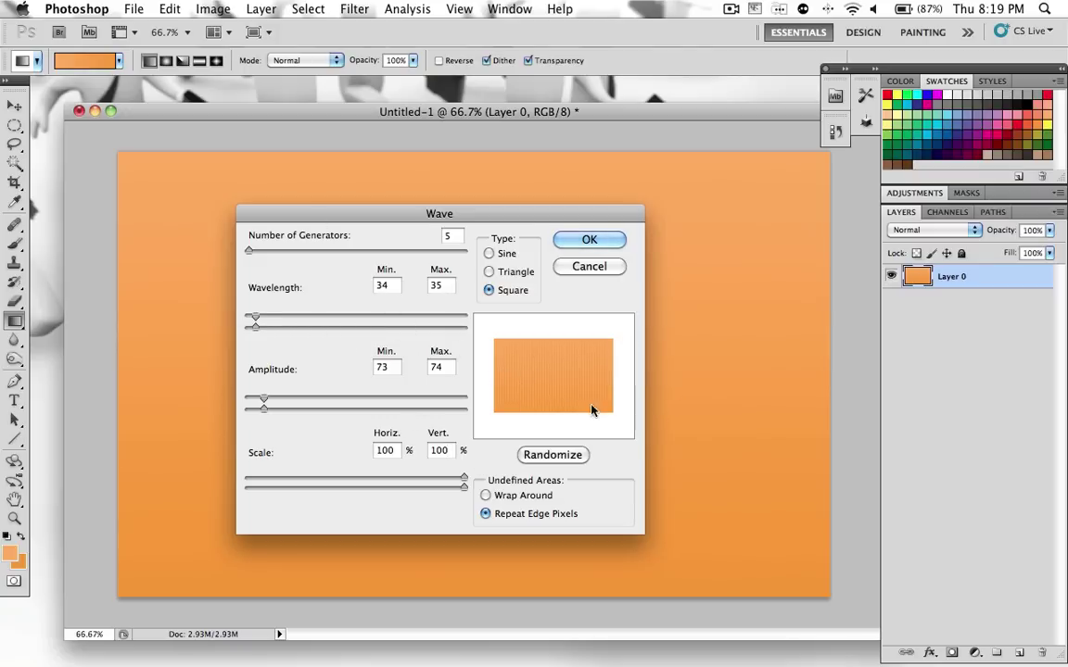
left_click(602, 239)
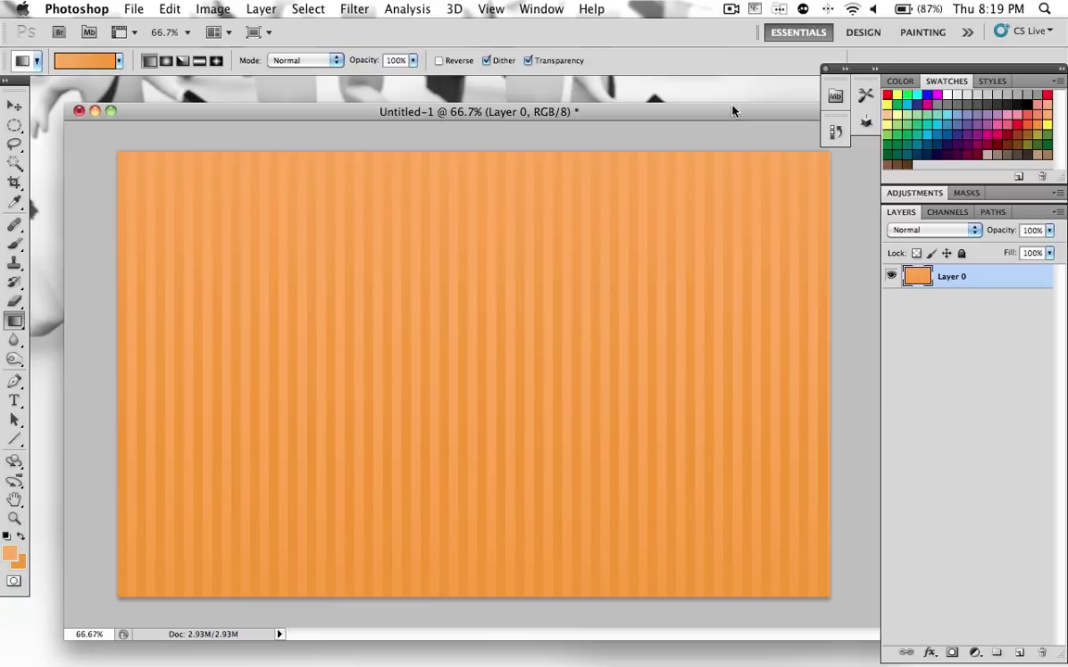
Step: Apply Polar Coordinates with Rectangular to Polar to curve the stripes into rays
left_click(345, 8)
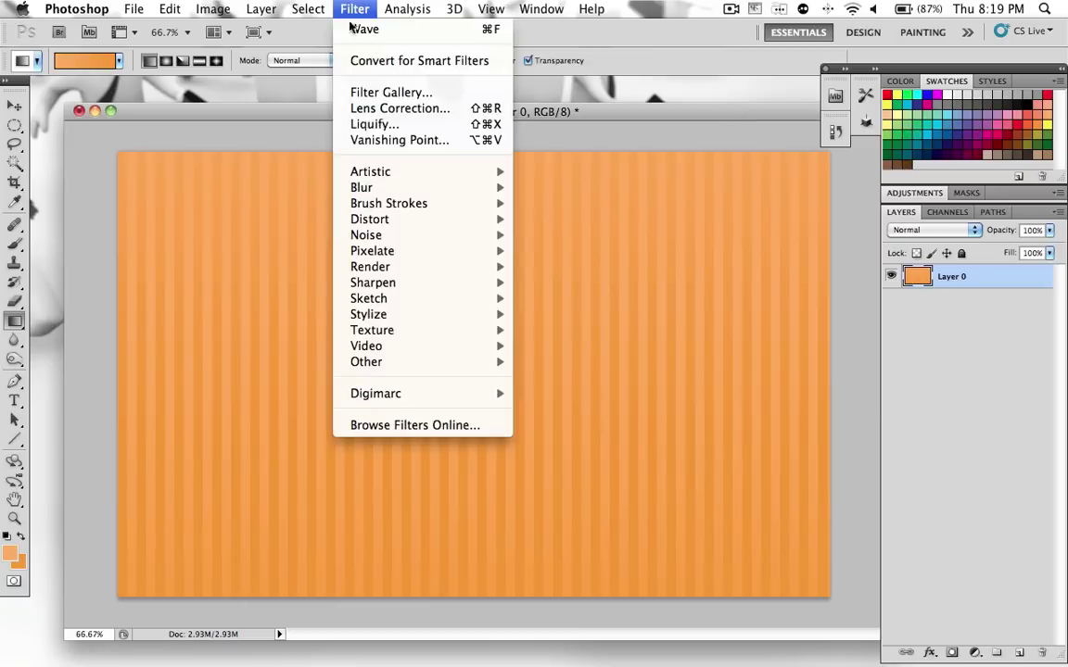
mouse_move(417, 228)
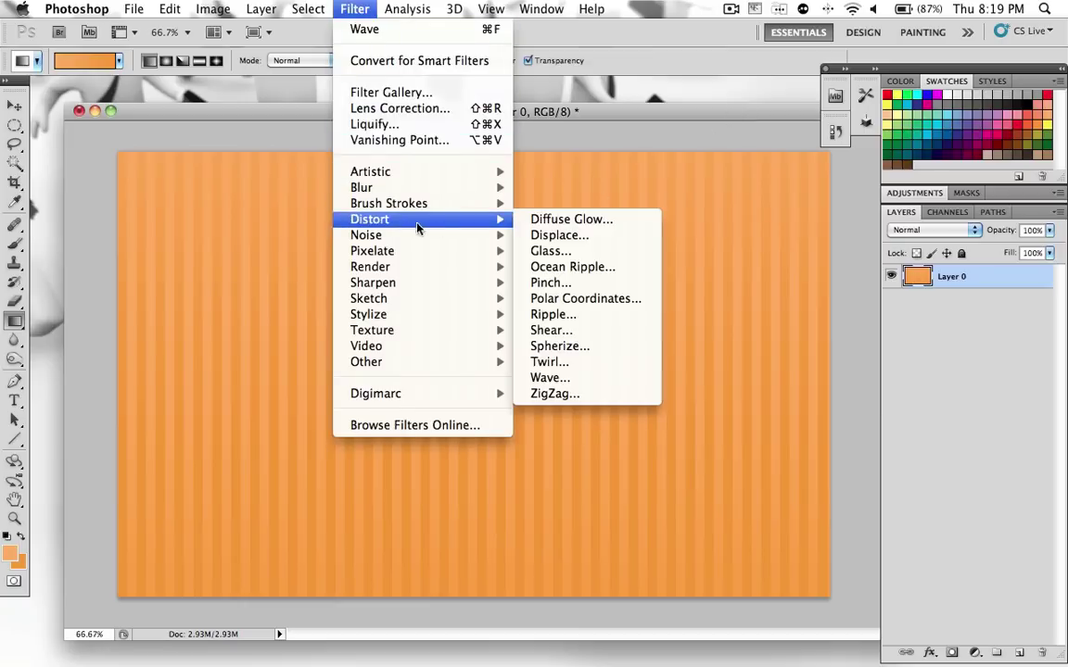
left_click(594, 305)
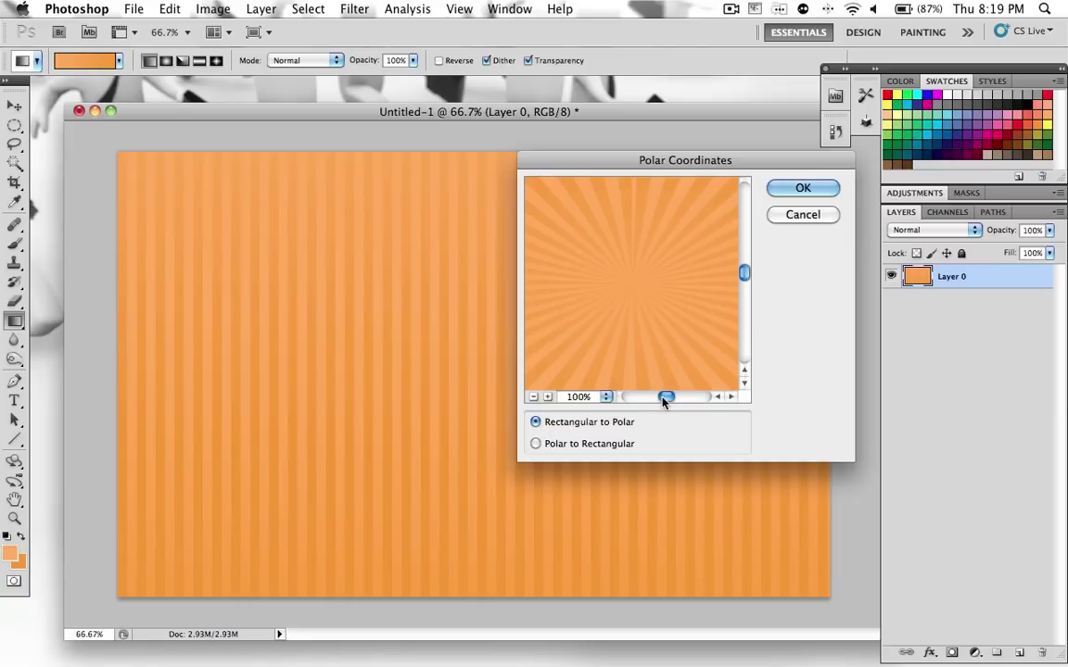
mouse_move(664, 400)
left_mouse_down()
mouse_move(644, 400)
mouse_move(664, 399)
left_mouse_up()
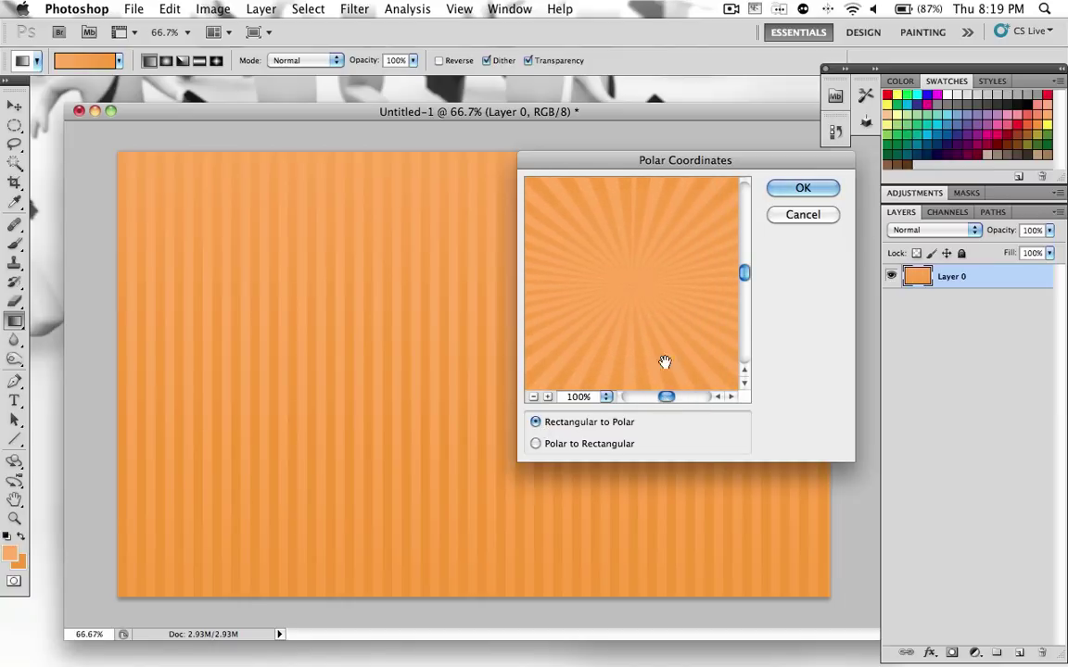
left_click(803, 189)
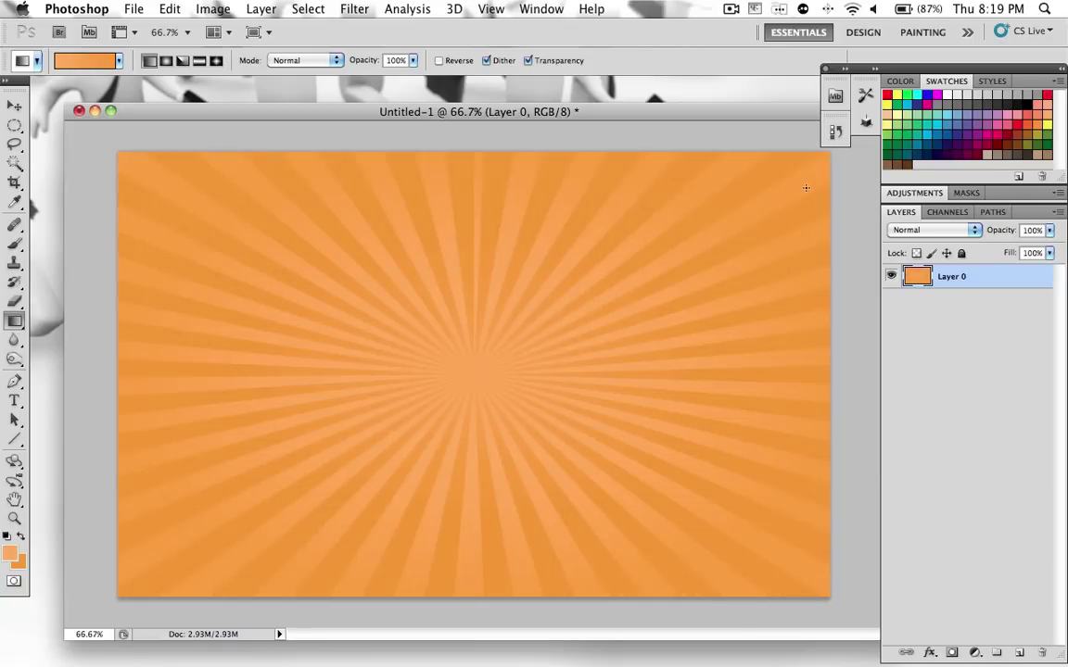